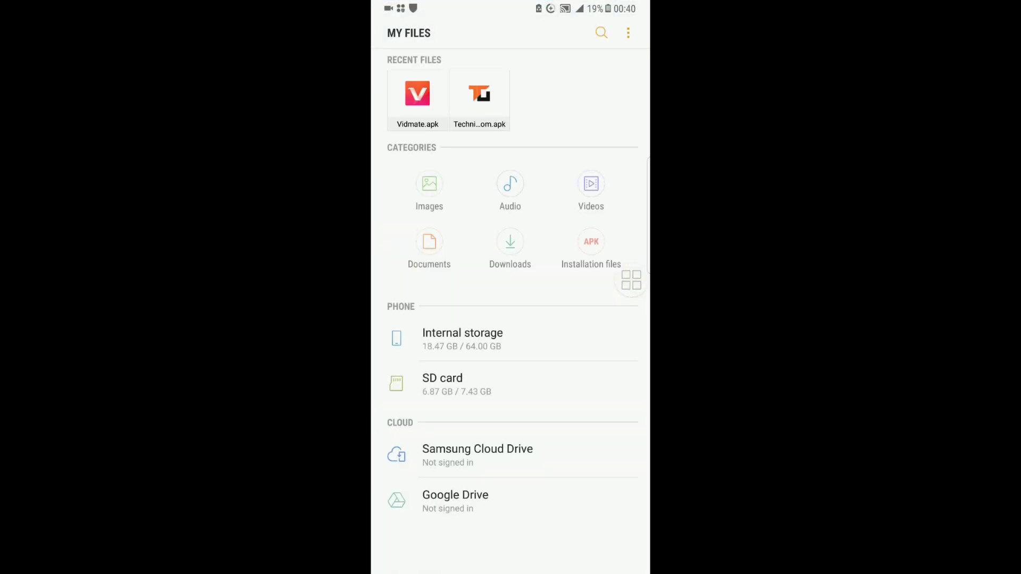
Open Vidmate.apk from the Downloads folder in My Files.
click(509, 254)
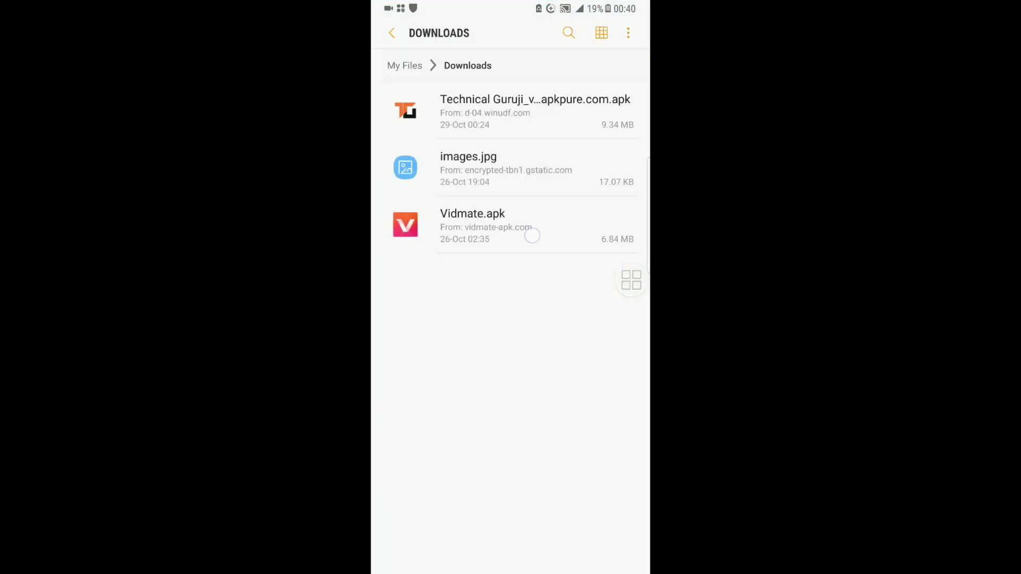
click(532, 234)
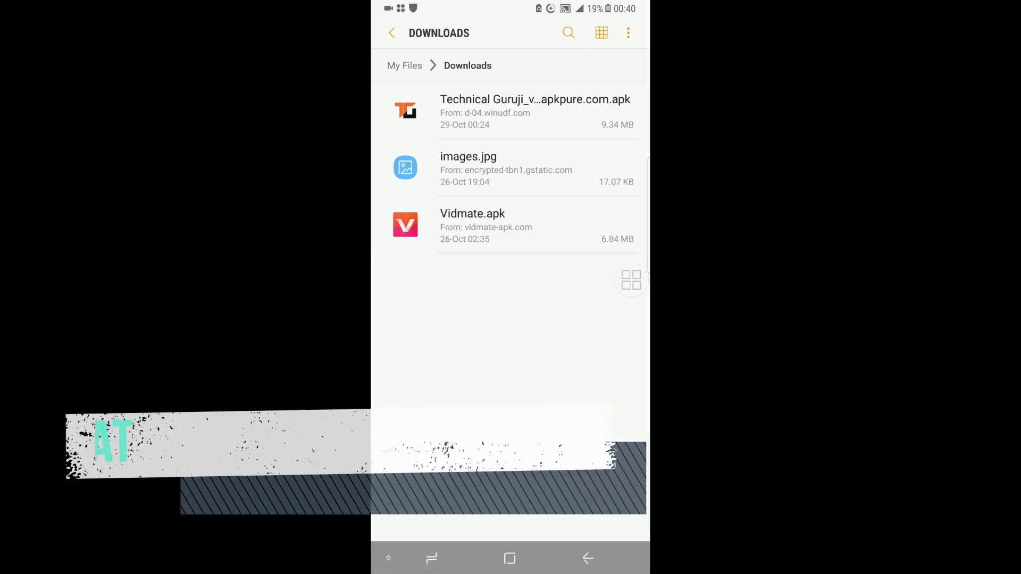
From the home screen app drawer, search the phone for 'loo' and launch Lookout.
click(511, 557)
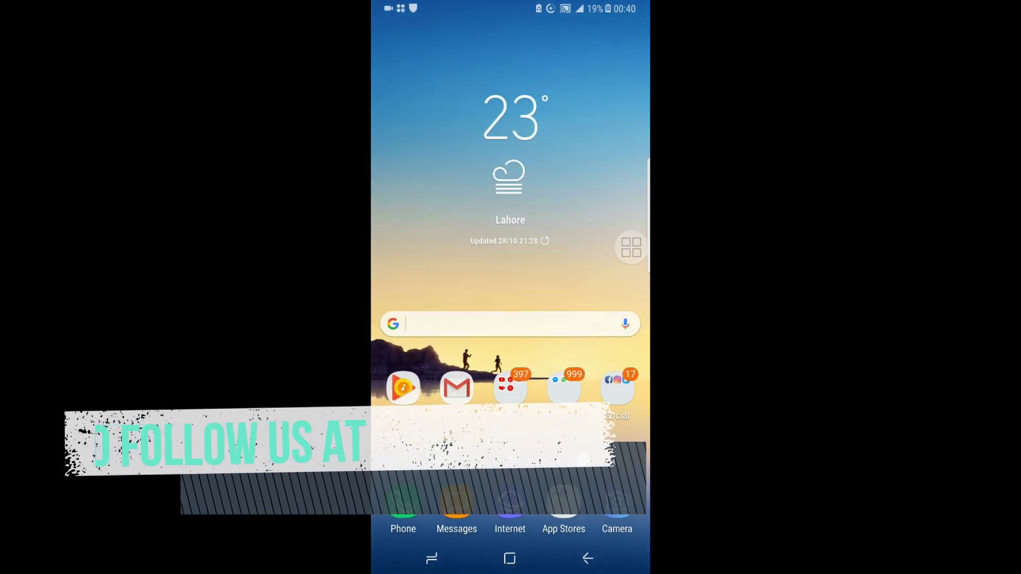
drag(511, 359, 510, 160)
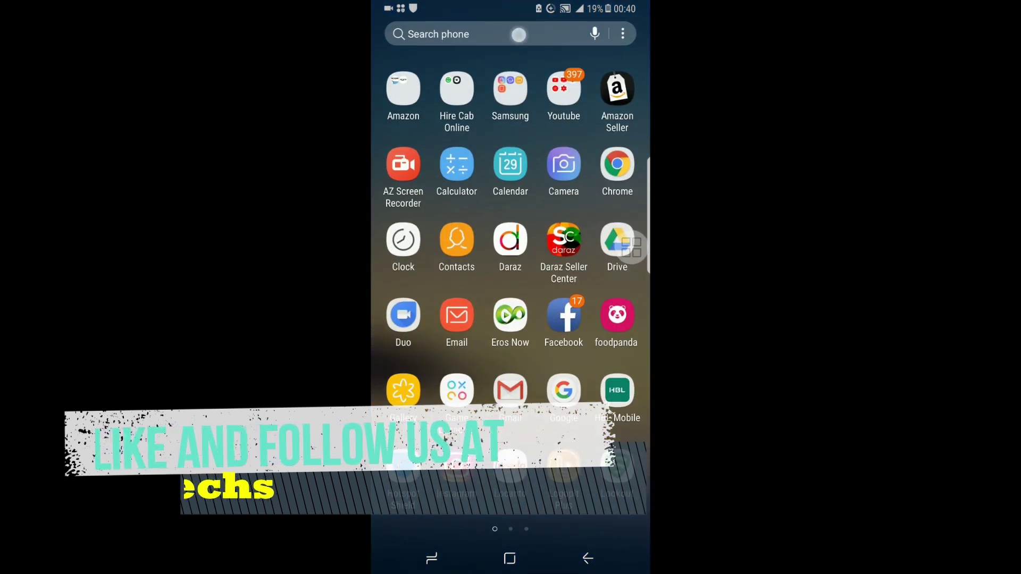
click(518, 34)
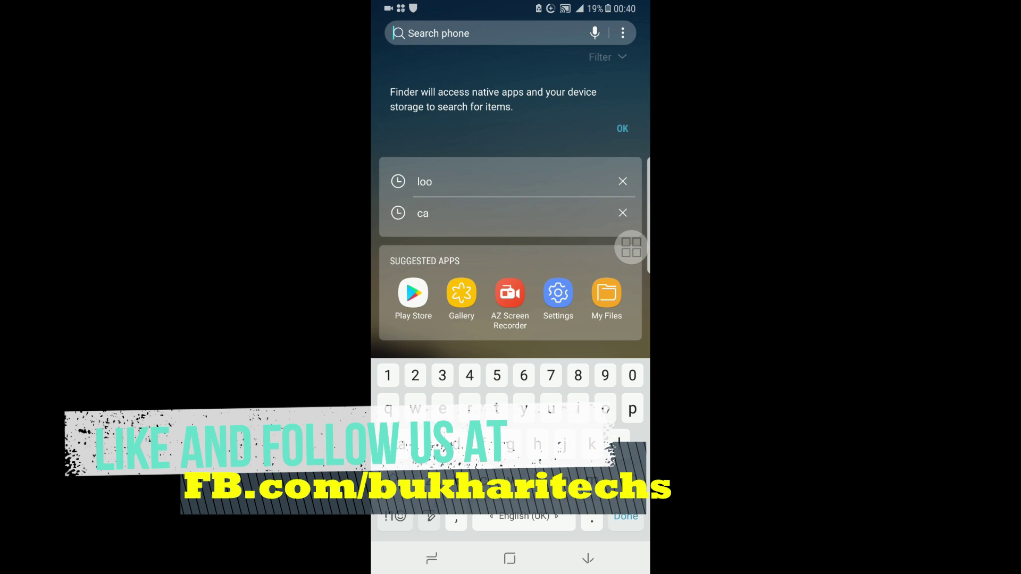
text(loo)
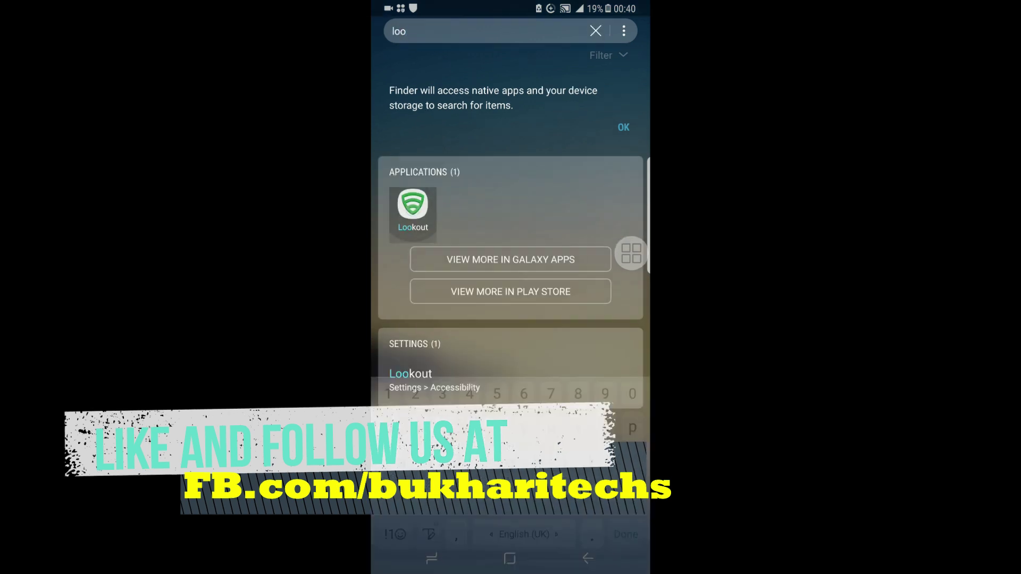
click(412, 209)
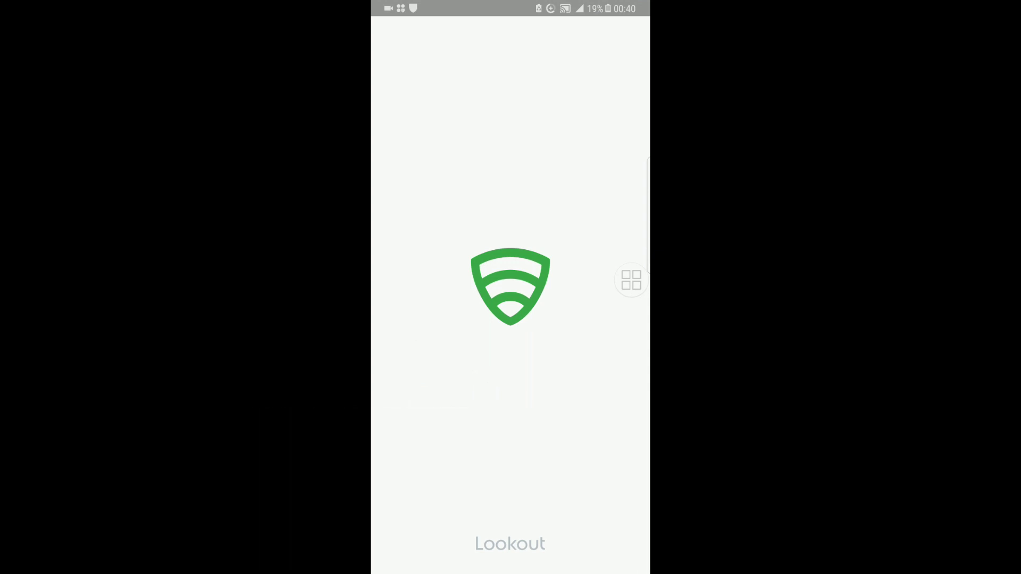
Uncheck App security in Lookout's Settings and return to the home screen.
click(386, 35)
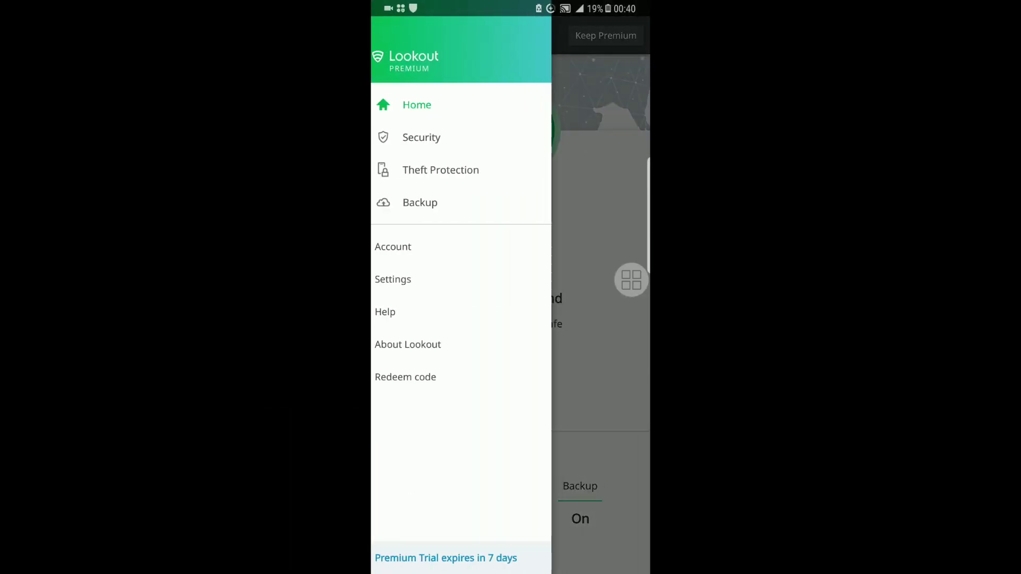
click(449, 275)
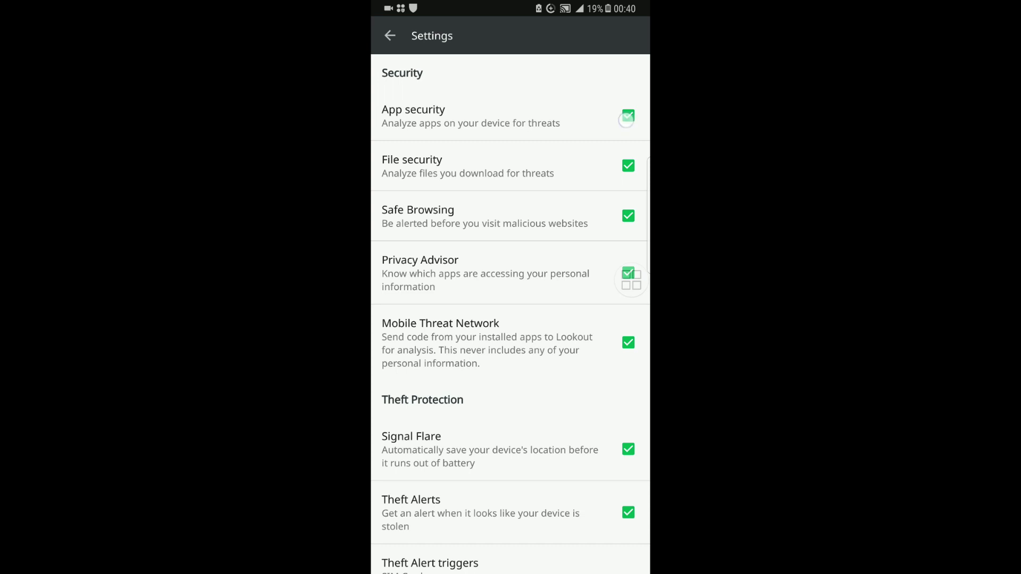
click(627, 116)
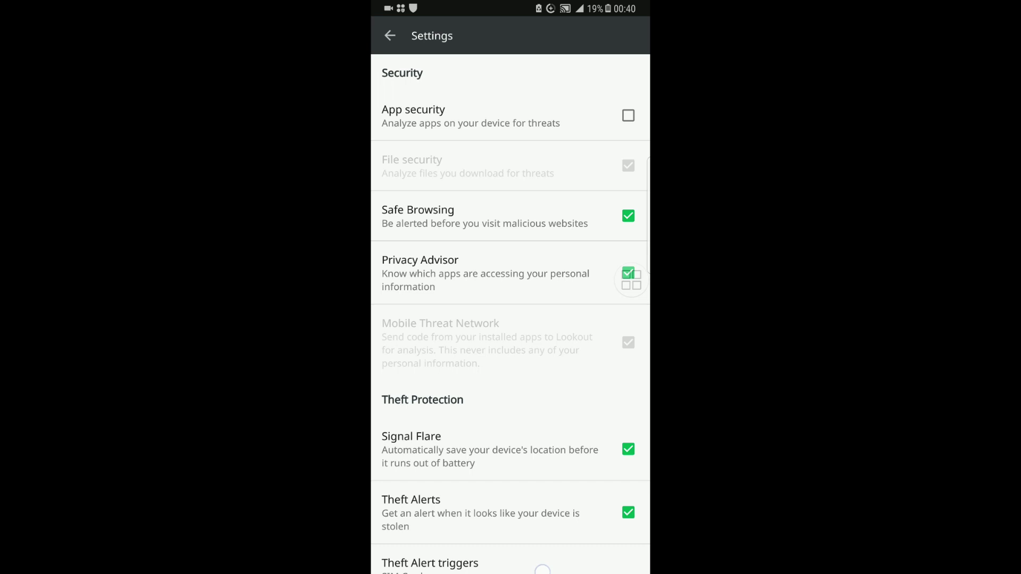
drag(542, 573, 519, 558)
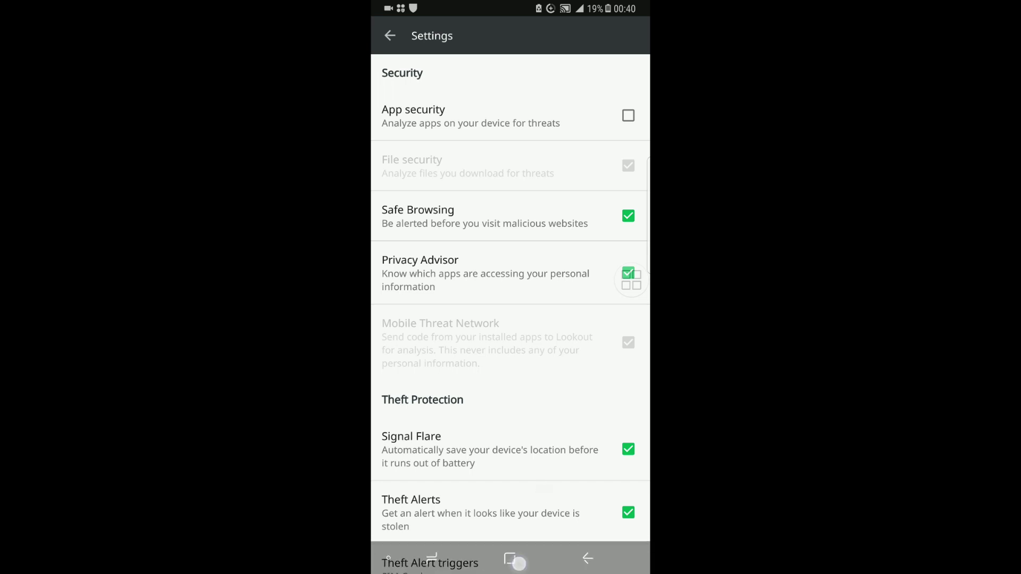
click(510, 560)
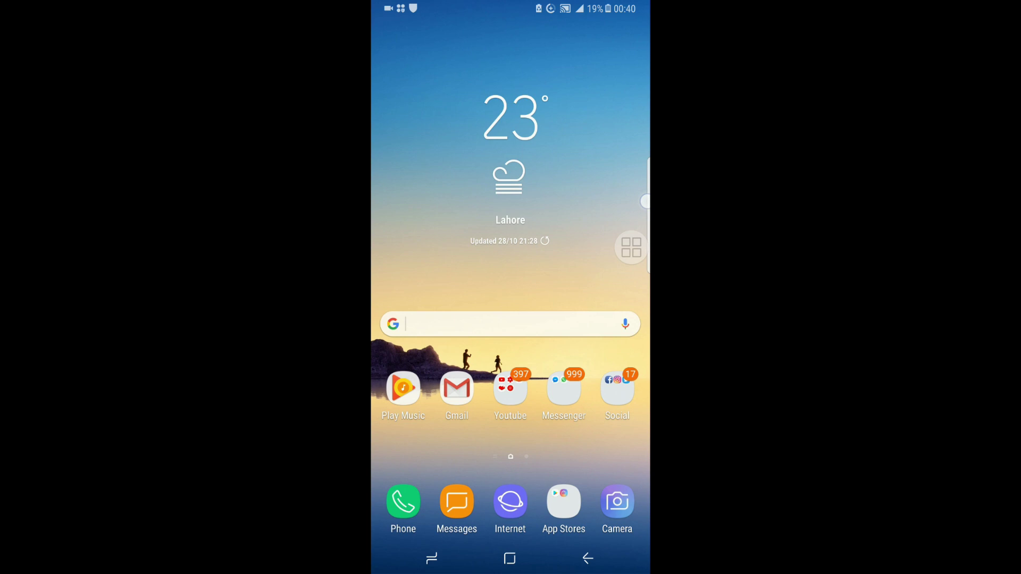
Return to the My Files Downloads folder via Recents and open Vidmate.apk again.
drag(644, 207, 558, 207)
click(480, 423)
click(440, 558)
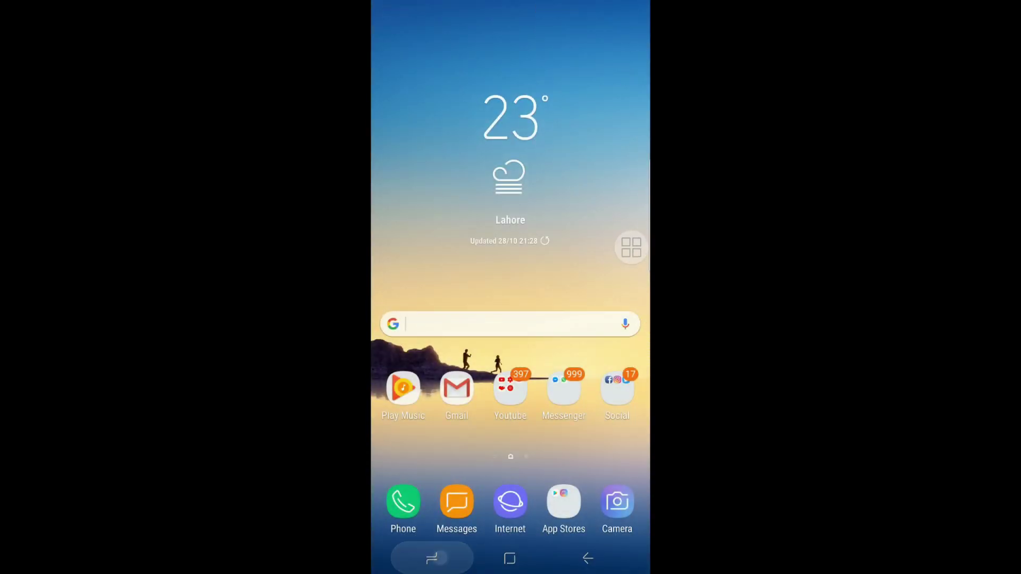
click(526, 87)
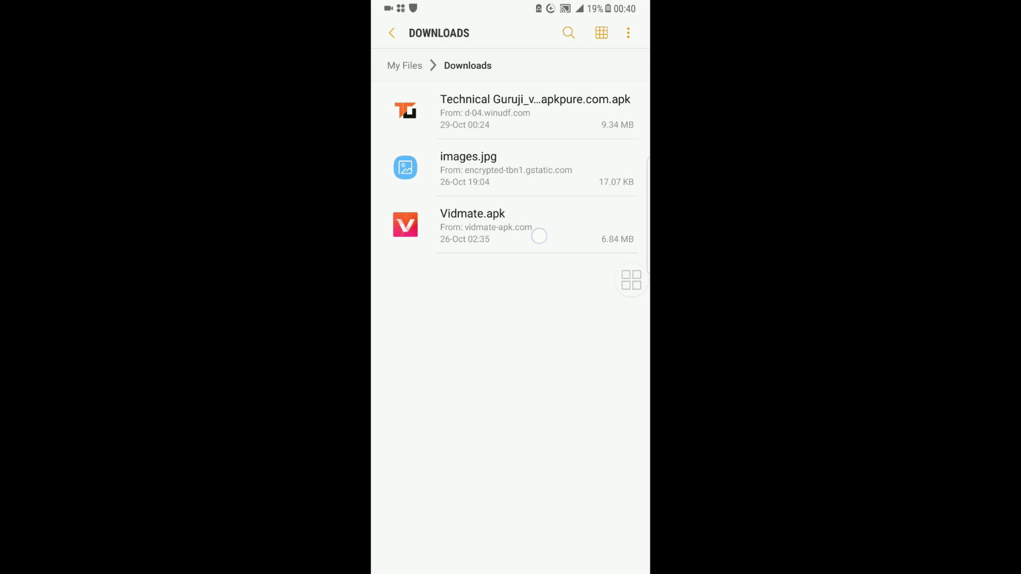
click(539, 237)
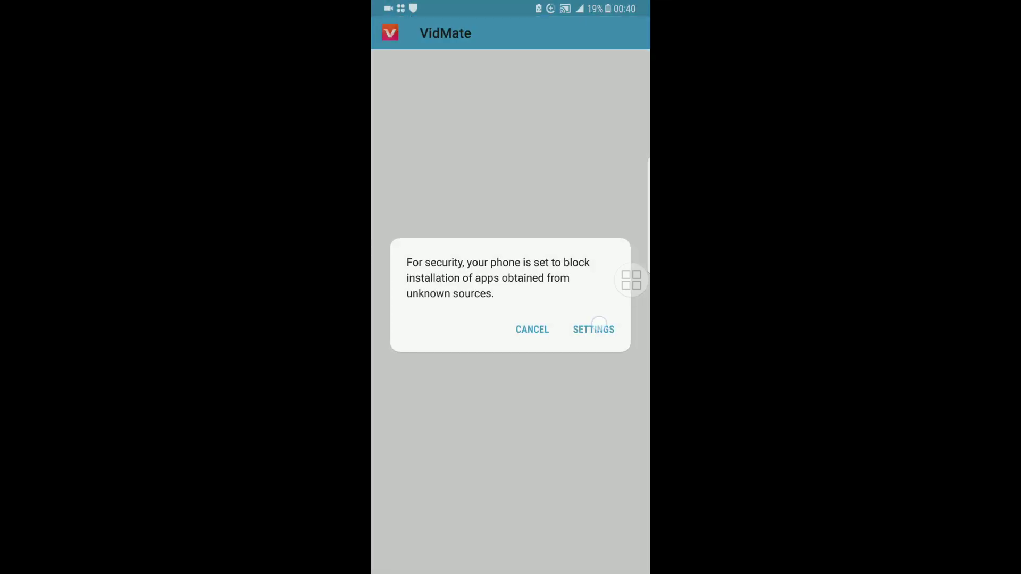
Enable Unknown sources, then install the VidMate update and finish with DONE.
click(594, 328)
click(510, 201)
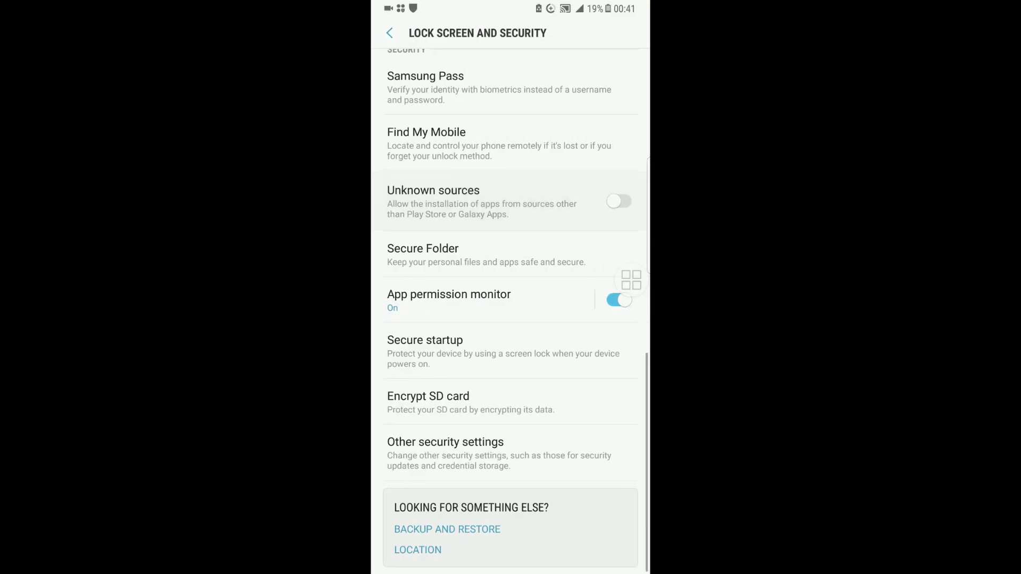
click(609, 383)
key(Escape)
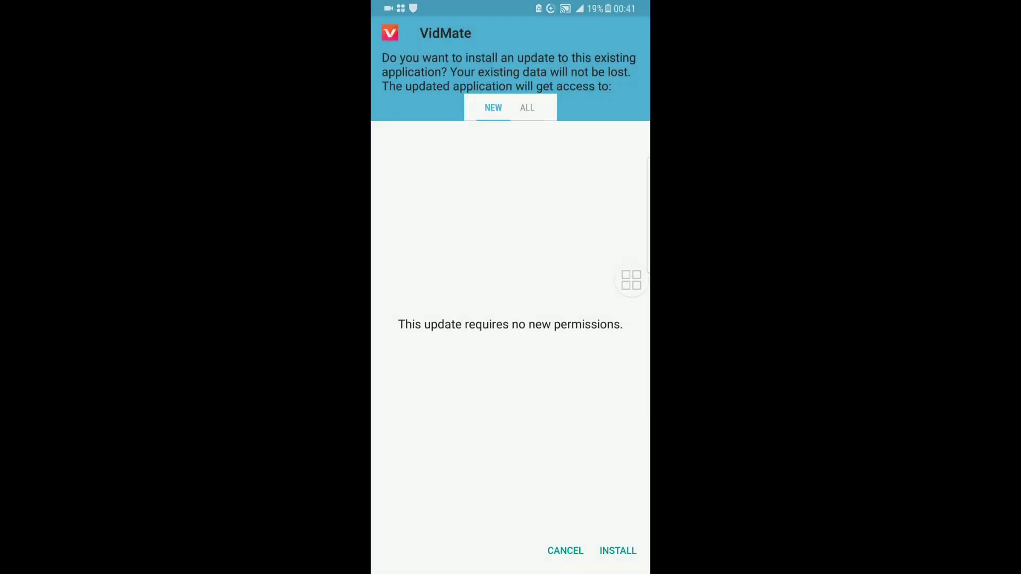
click(618, 550)
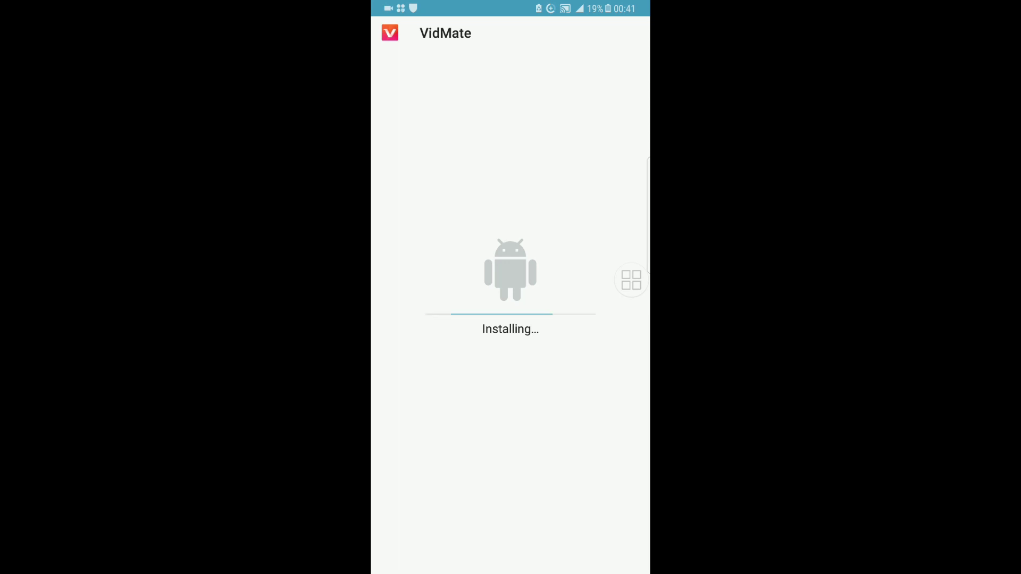
click(579, 551)
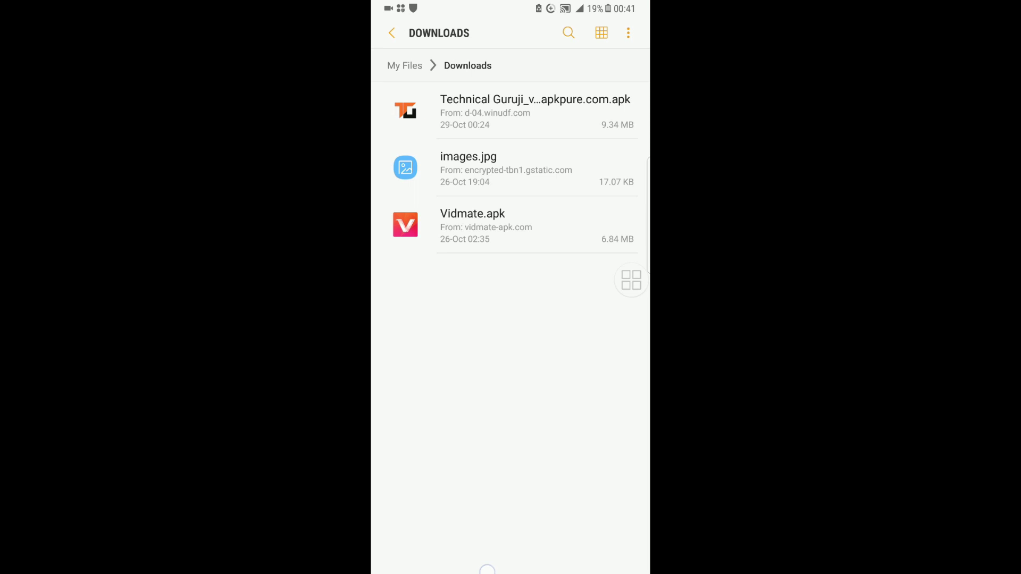
Go back to the My Files main page and clear all recent apps.
drag(488, 569, 488, 526)
click(590, 557)
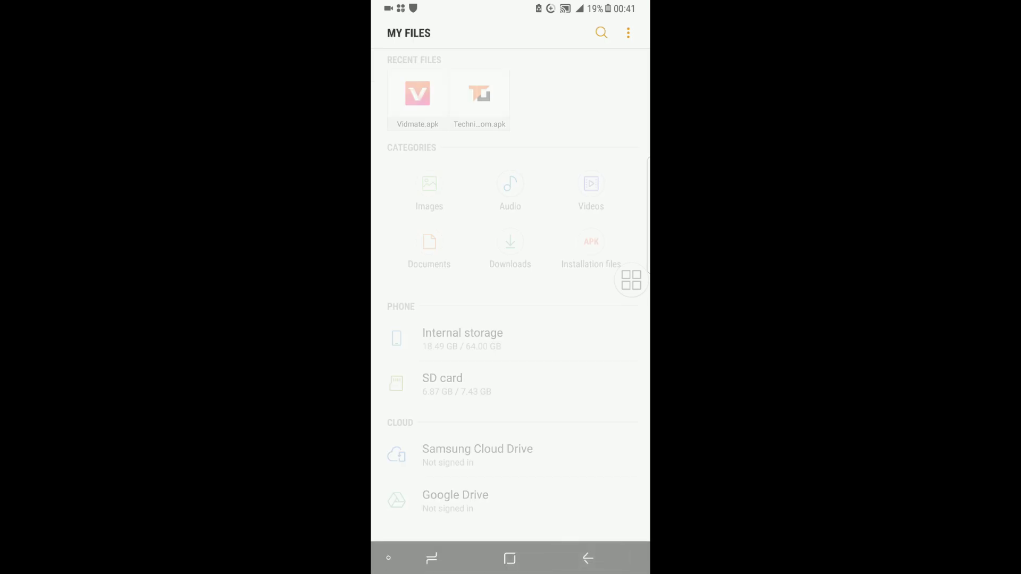
click(432, 557)
drag(511, 447, 638, 446)
drag(511, 279, 638, 279)
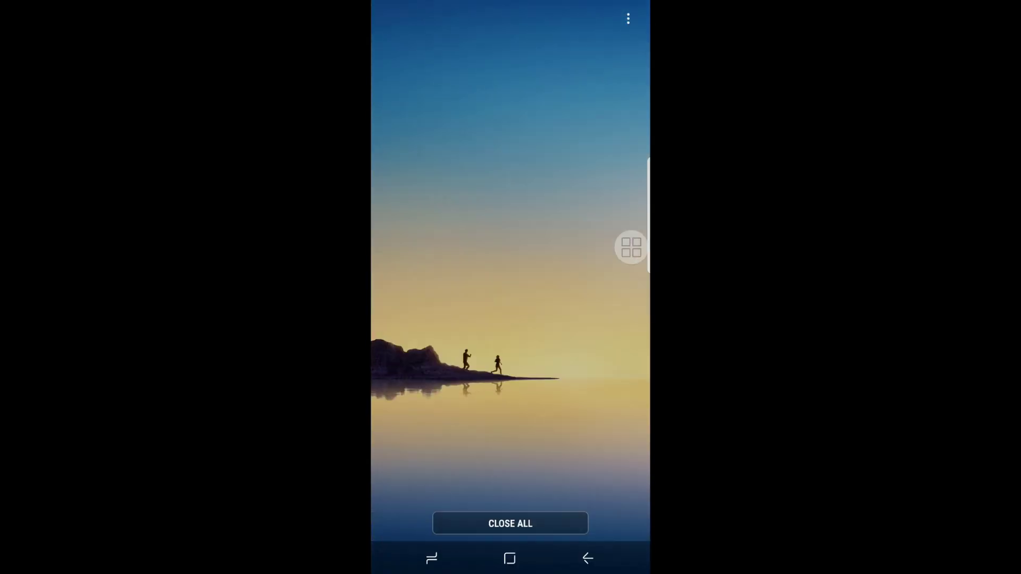
click(510, 522)
Stop AZ Screen Recorder from the notification shade.
drag(614, 8, 614, 239)
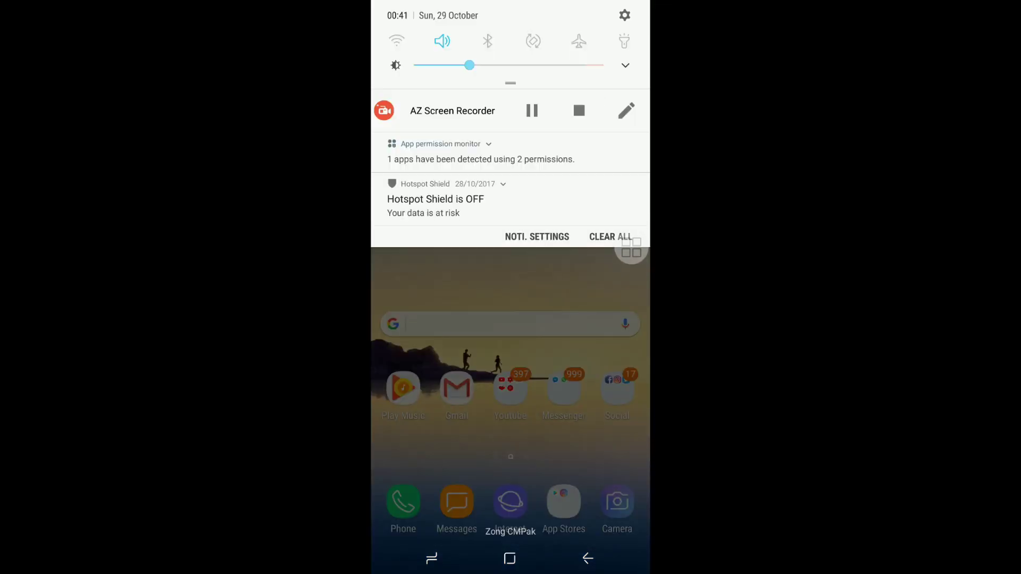
click(511, 399)
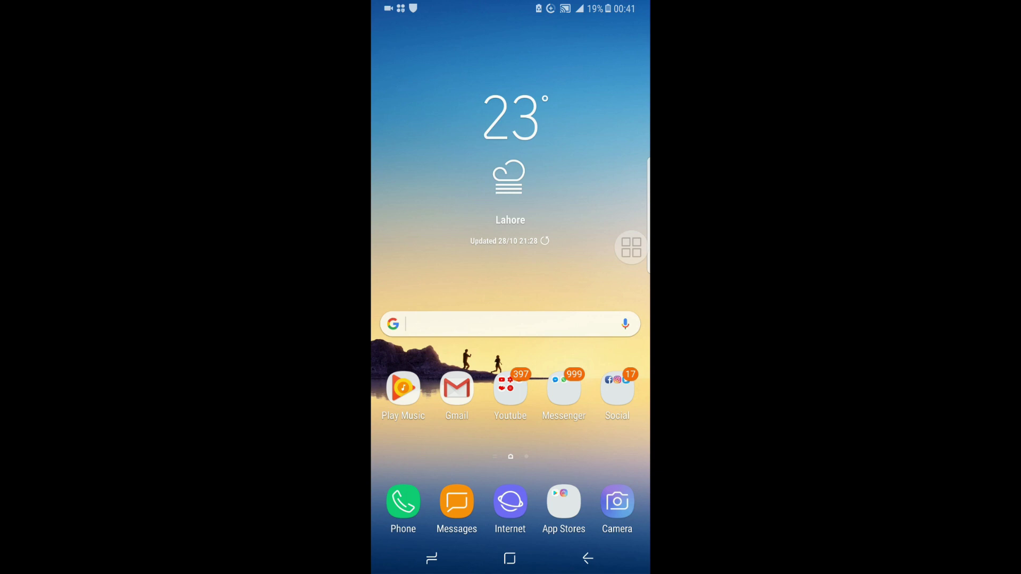
drag(591, 12, 592, 239)
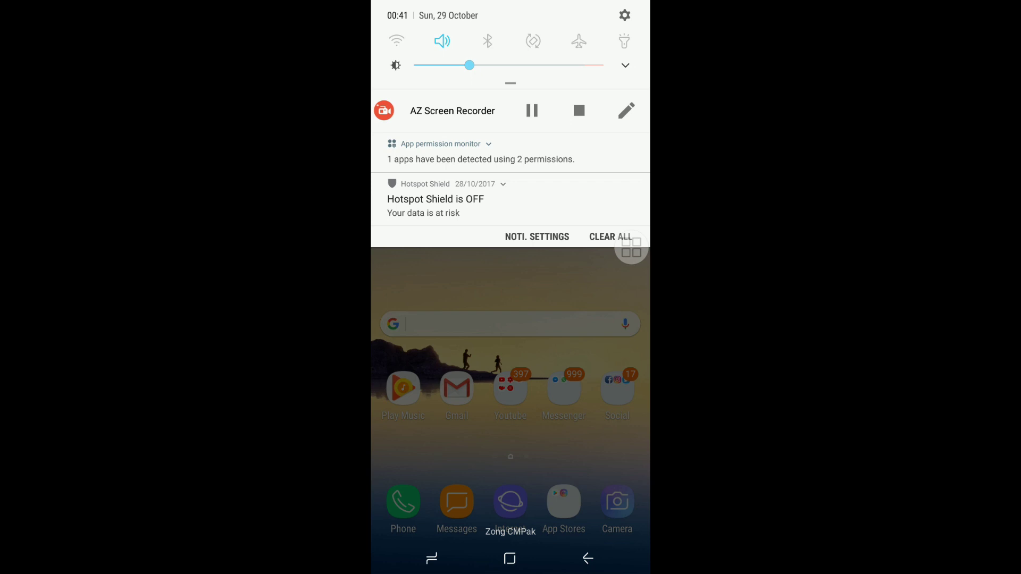
click(579, 110)
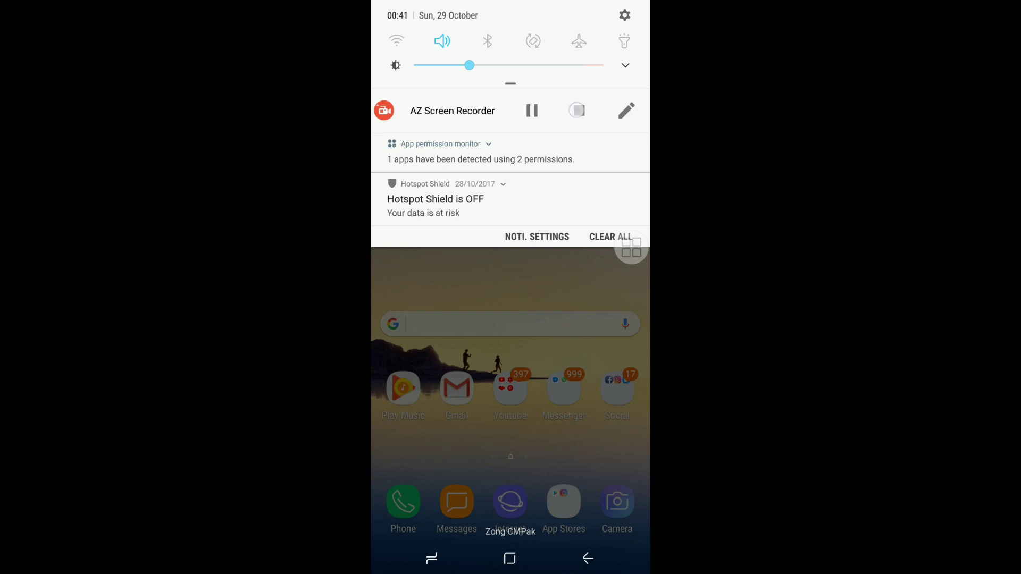